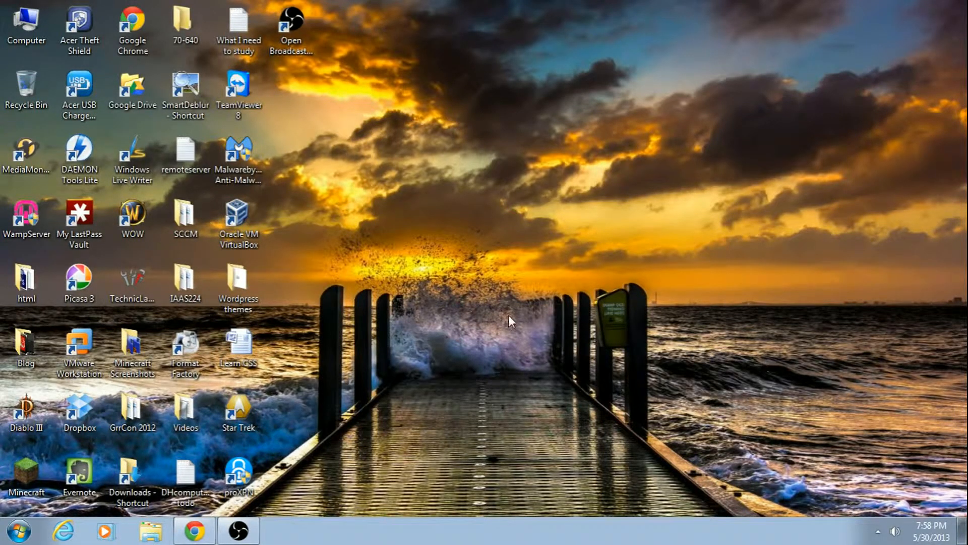
View the VirtualBox downloads page in Chrome, and launch Oracle VM VirtualBox from the desktop.
click(195, 530)
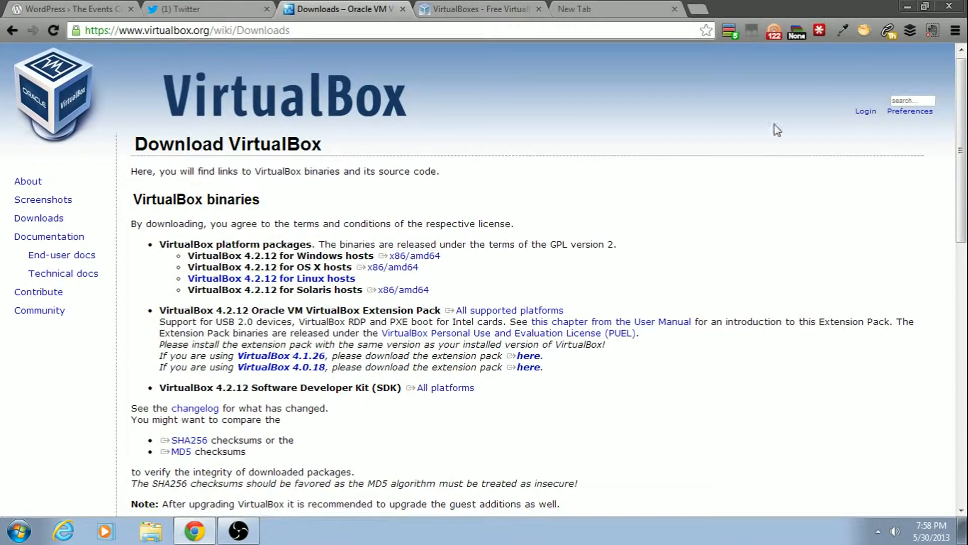
click(907, 6)
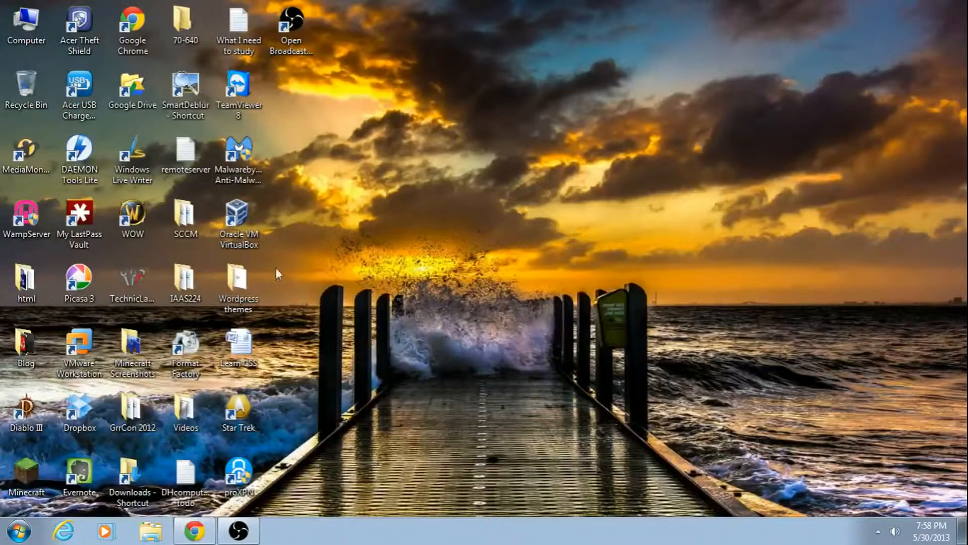
click(237, 217)
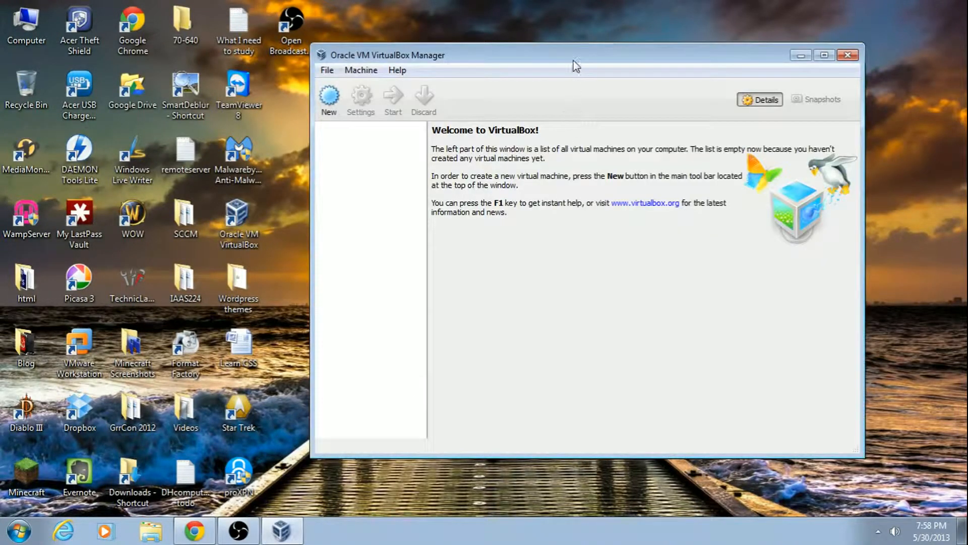
drag(574, 60, 533, 108)
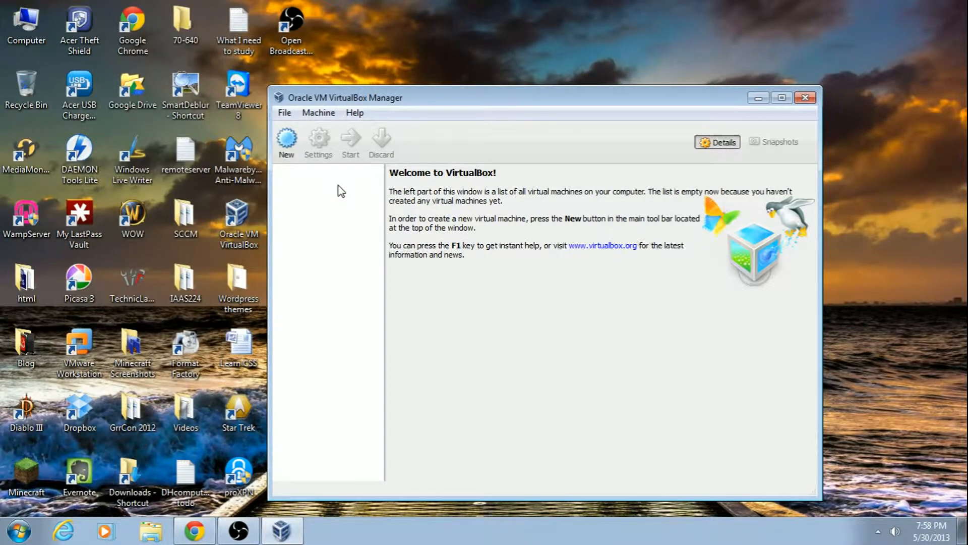
Switch to Chrome and examine the list of pre-built GNU/Linux images on virtualboxes.org, returning to VirtualBox Manager when done.
click(204, 534)
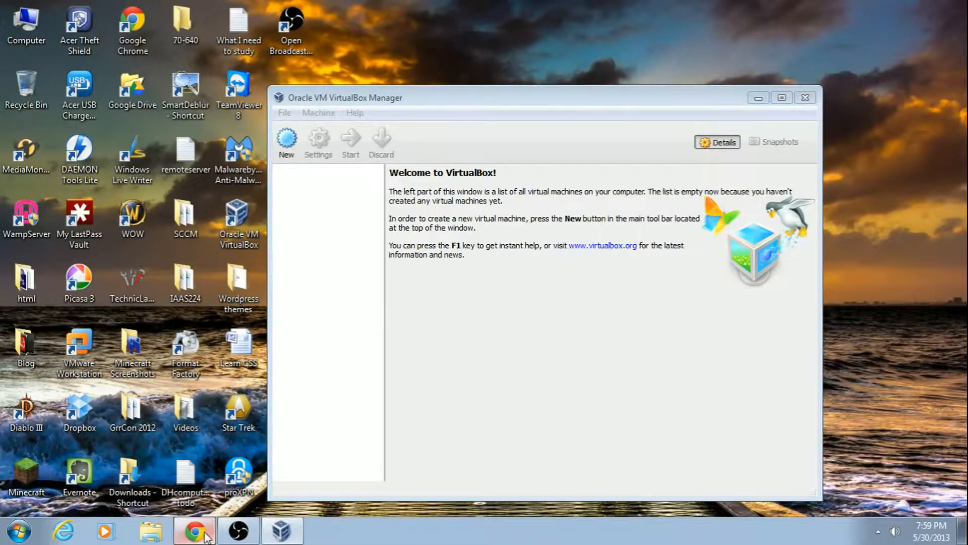
click(483, 9)
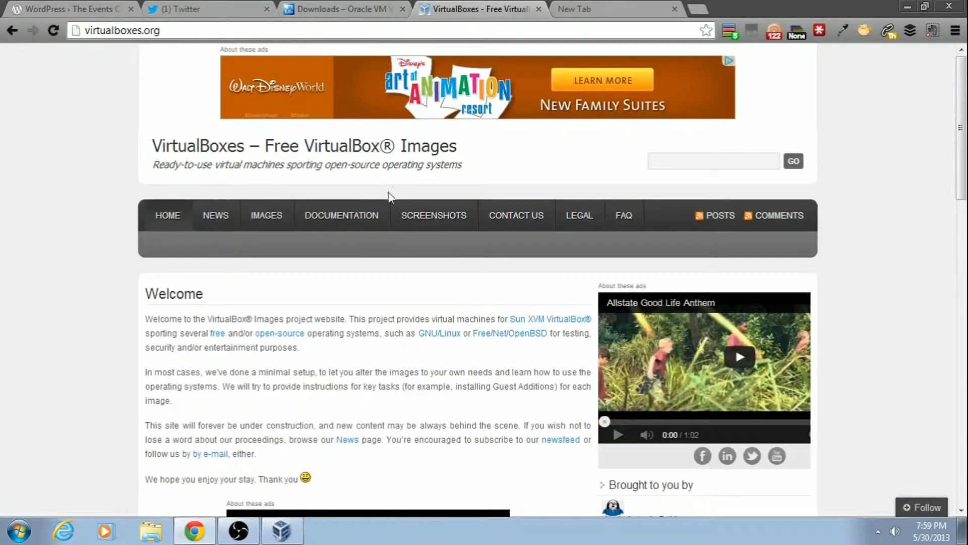
click(255, 223)
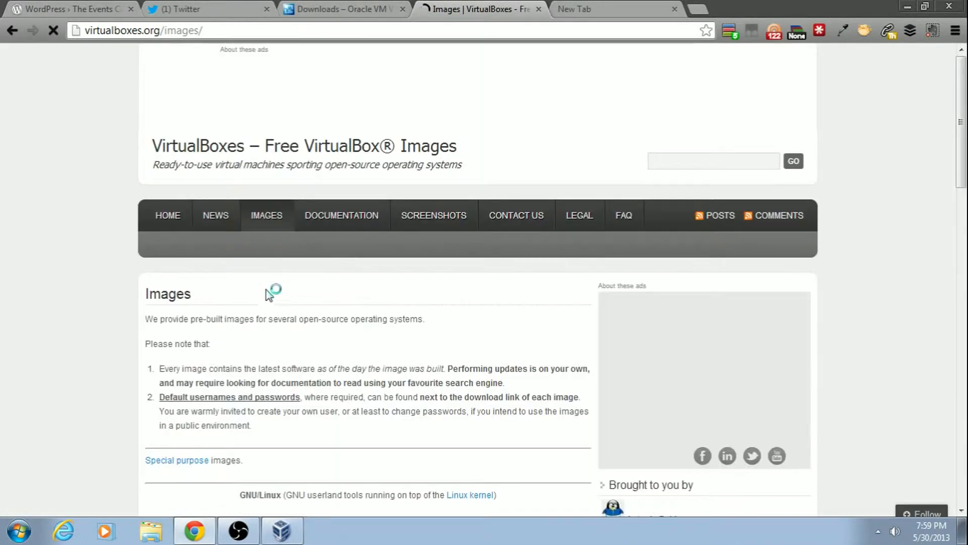
scroll(270, 305, down, 5)
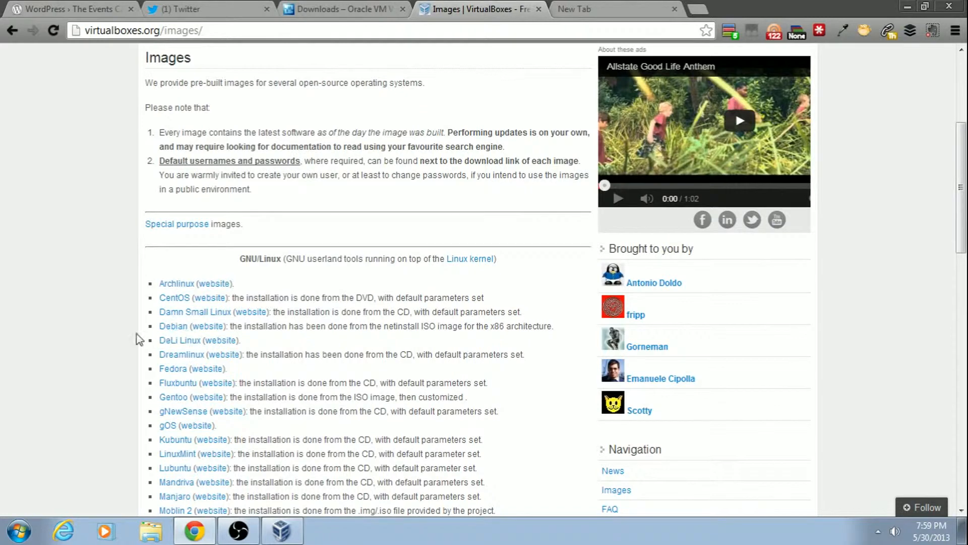
scroll(74, 362, down, 3)
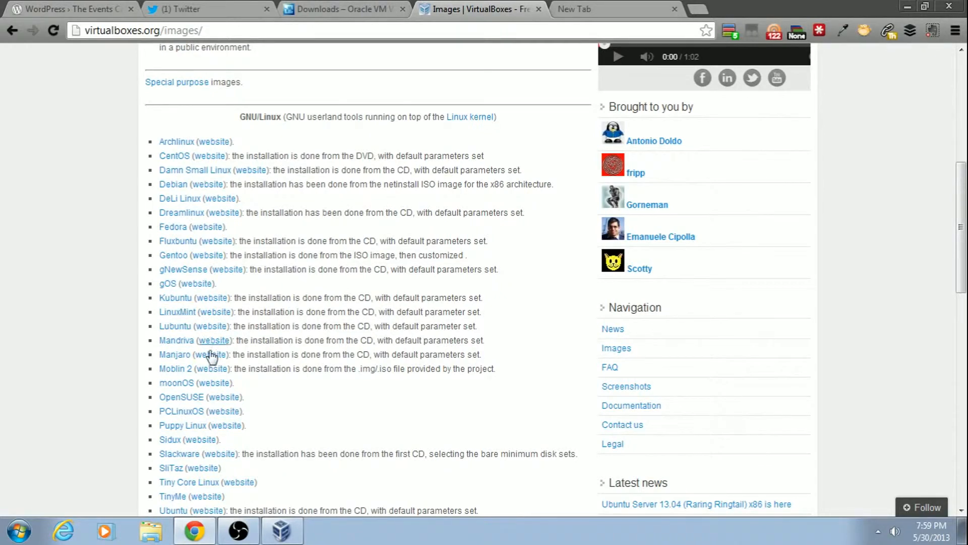
scroll(232, 418, down, 3)
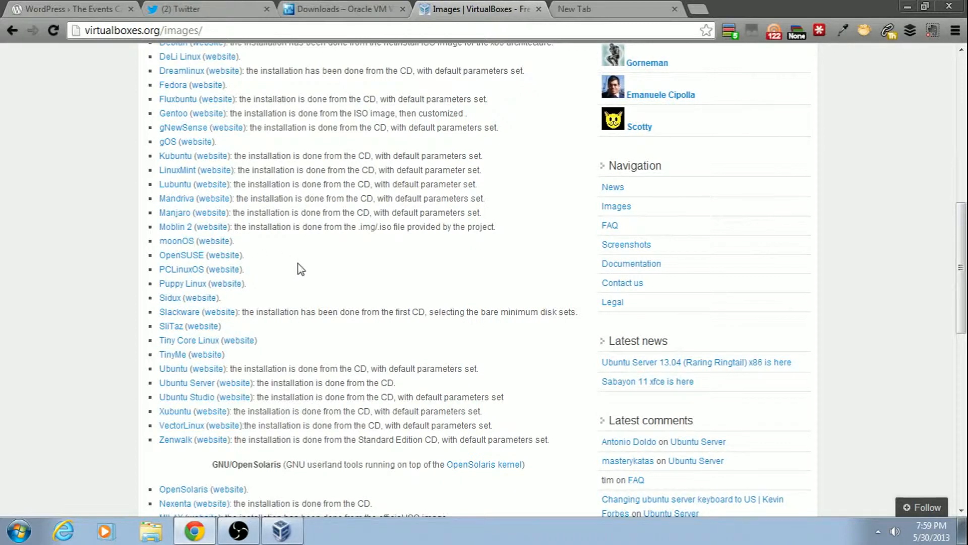
scroll(302, 279, up, 3)
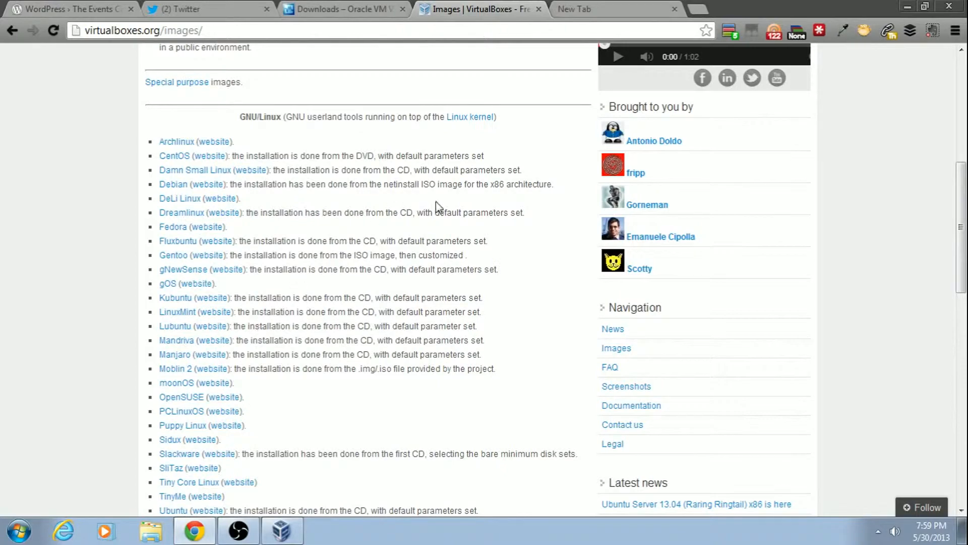
click(906, 6)
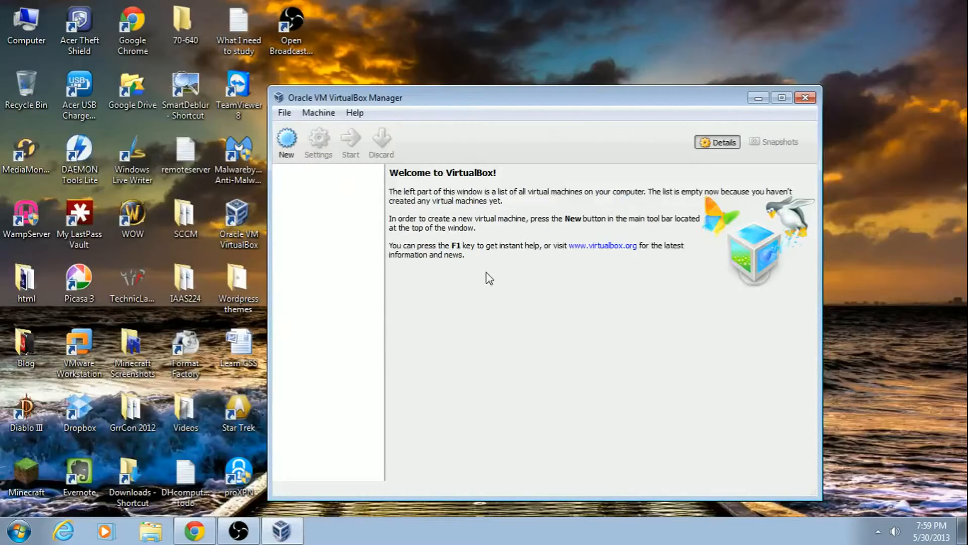
Start a new virtual machine named Linux with type Linux and version Linux 2.6, and continue to the memory settings.
click(295, 148)
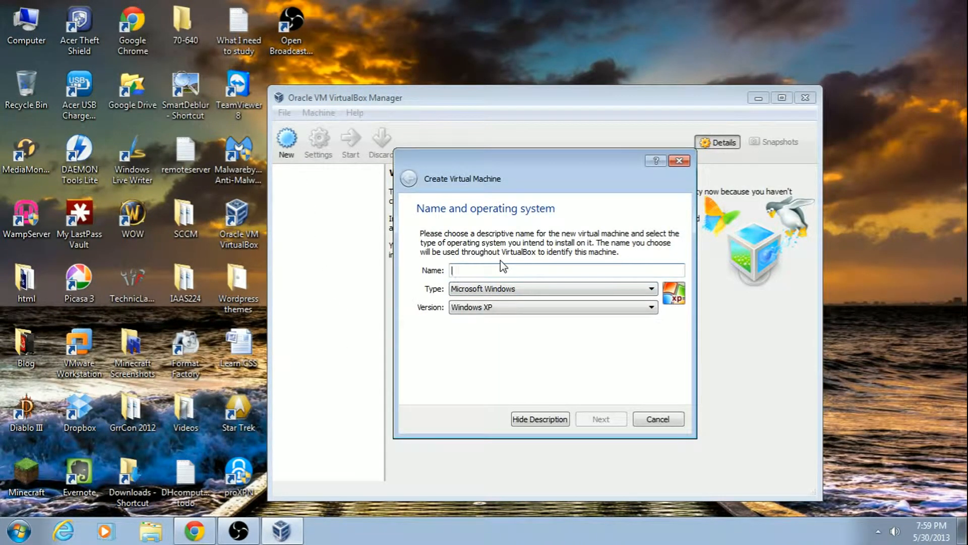
text(Linux)
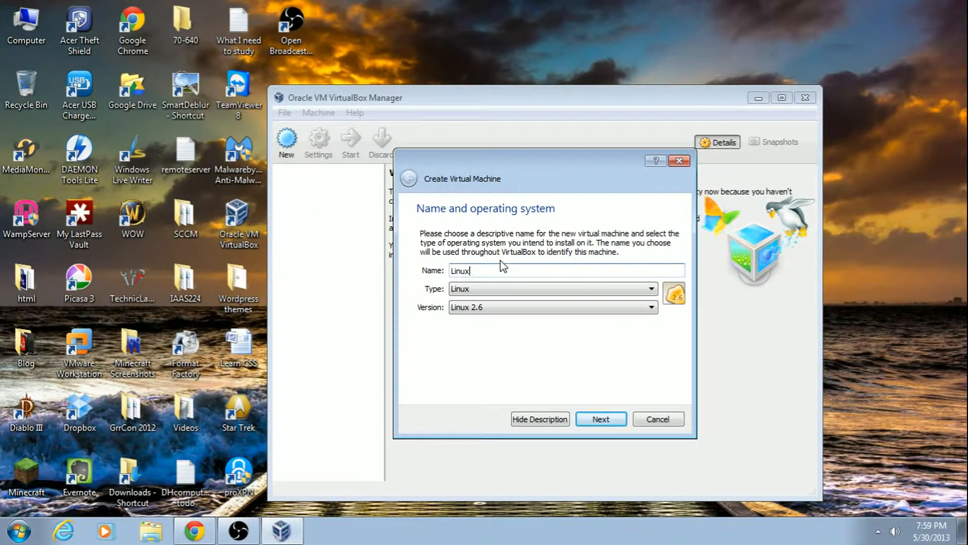
click(522, 288)
click(525, 297)
click(523, 312)
scroll(531, 386, down, 2)
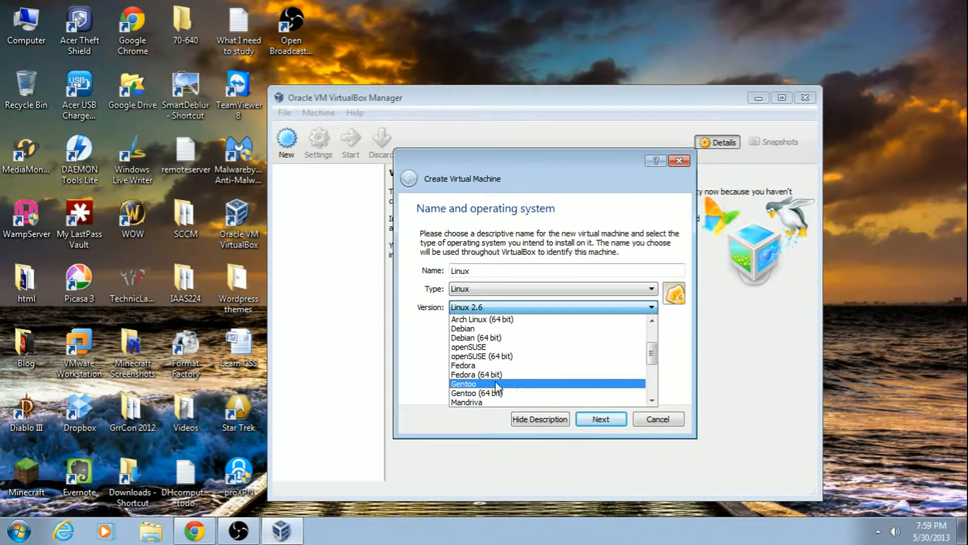
scroll(471, 393, down, 2)
scroll(479, 388, up, 2)
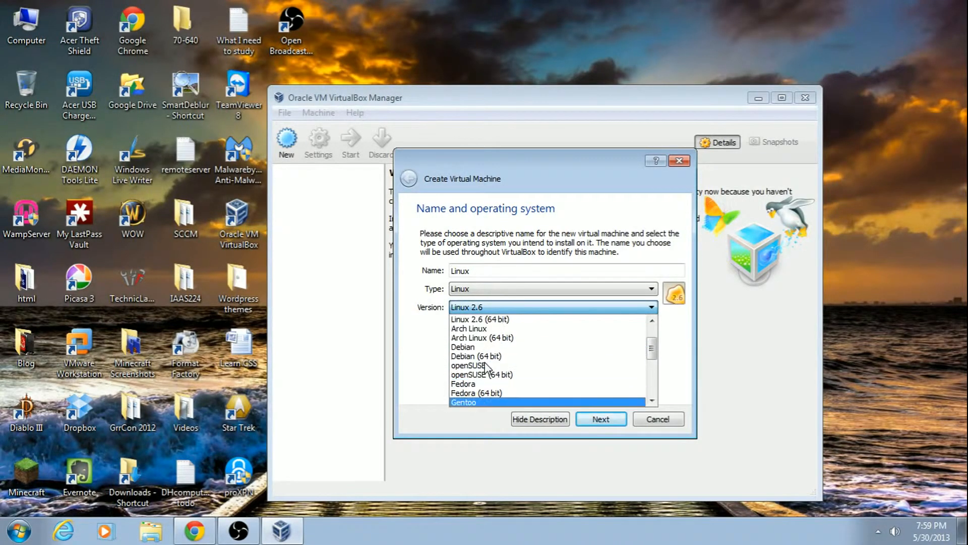
scroll(479, 385, up, 2)
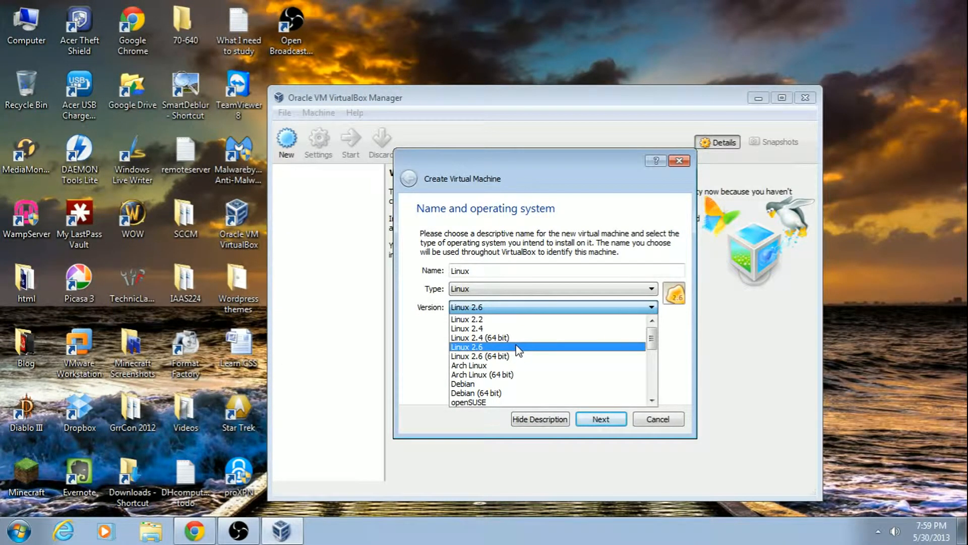
click(516, 348)
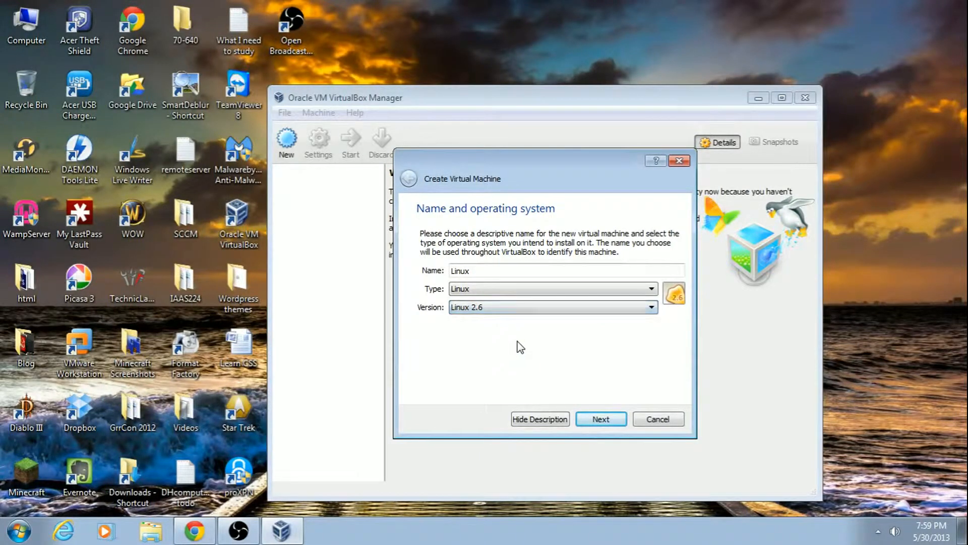
click(601, 418)
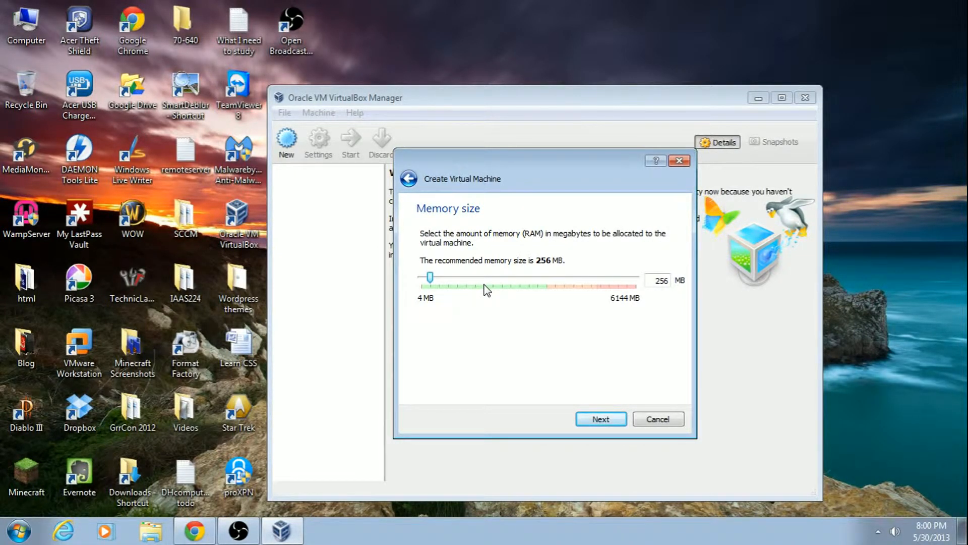
Allocate 1024 MB of memory to the virtual machine and choose to create a virtual hard drive now.
drag(430, 277, 459, 286)
click(601, 422)
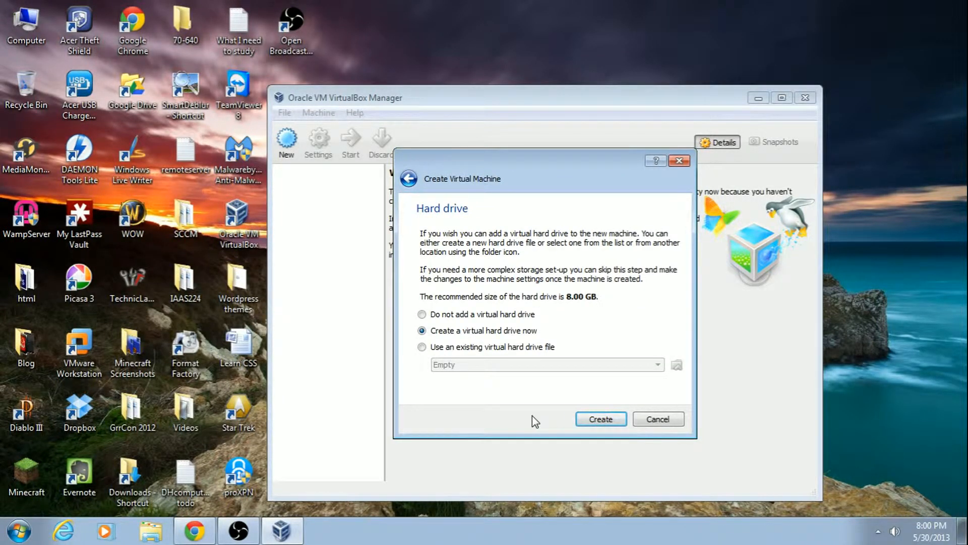
click(461, 347)
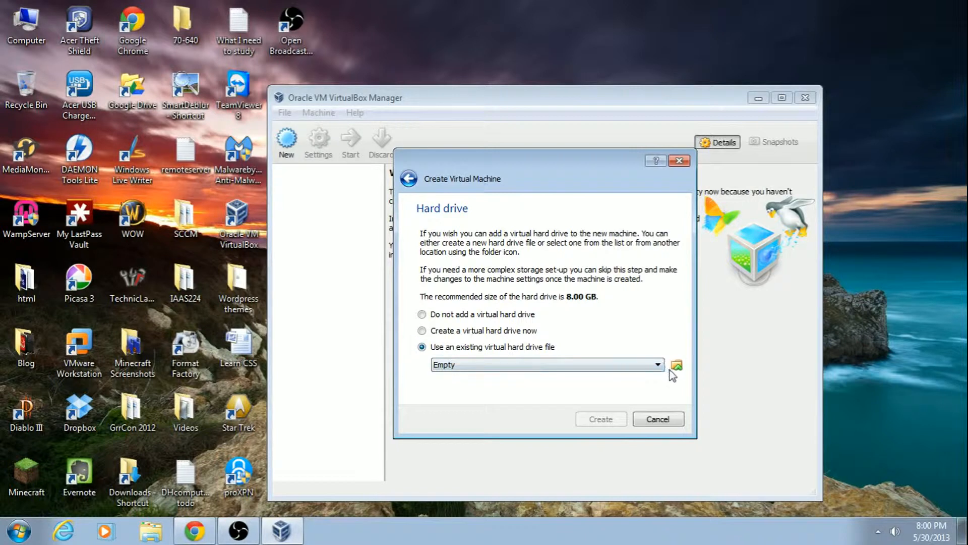
click(480, 332)
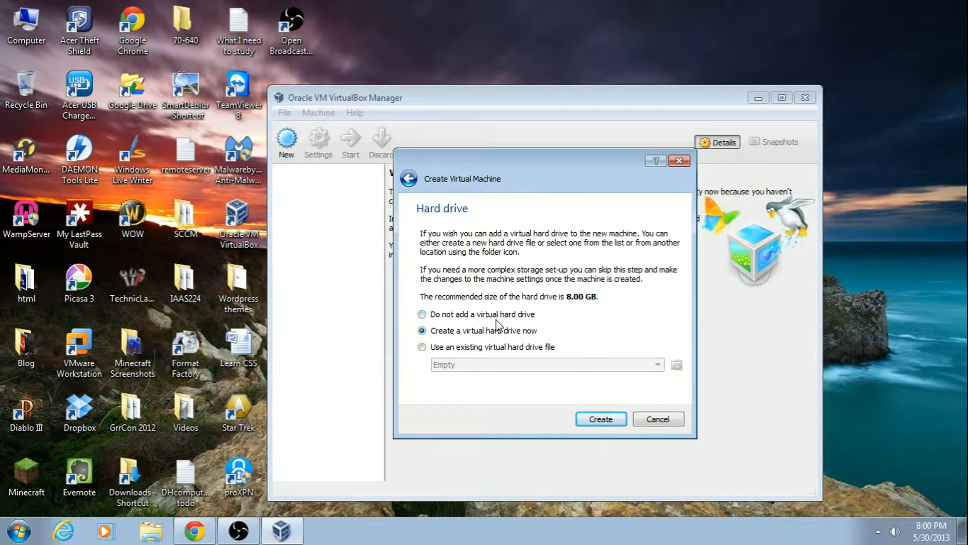
click(602, 419)
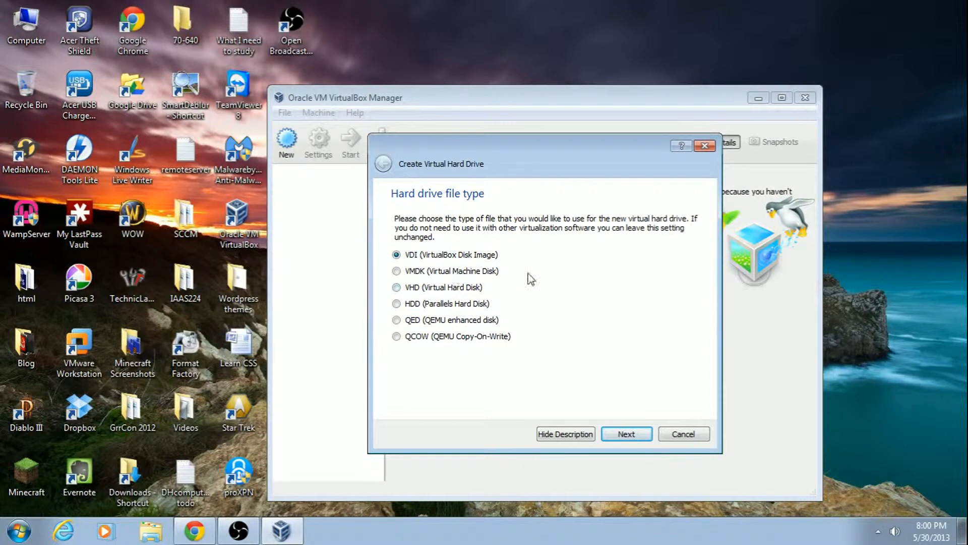
Create a dynamically allocated 8.00 GB VDI hard drive, saved as Linux in the VirtualBox VMs\Linux folder.
click(630, 434)
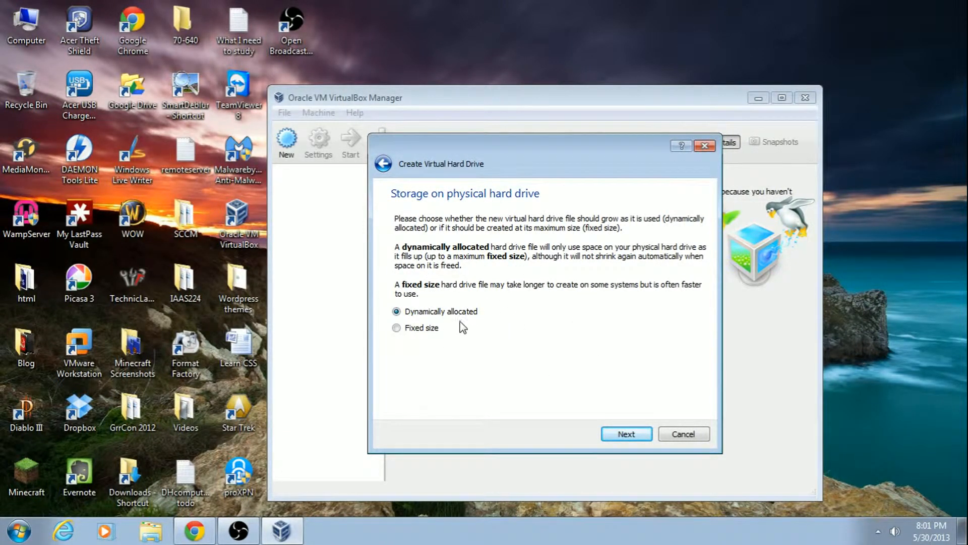
click(620, 434)
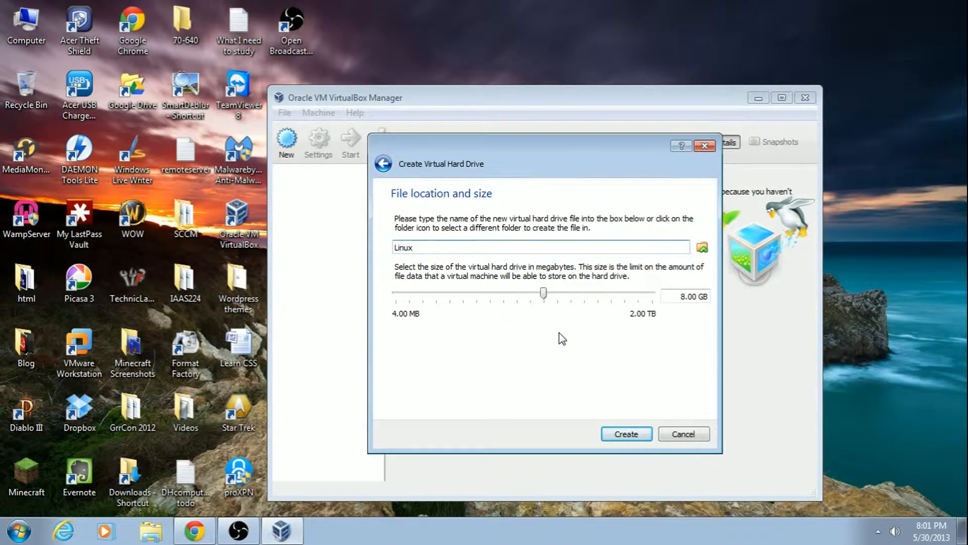
click(706, 252)
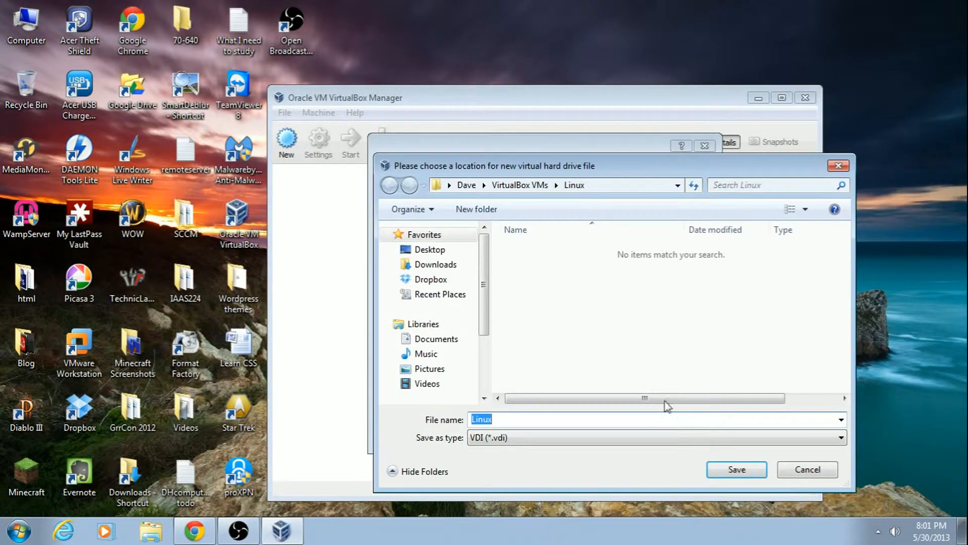
click(712, 479)
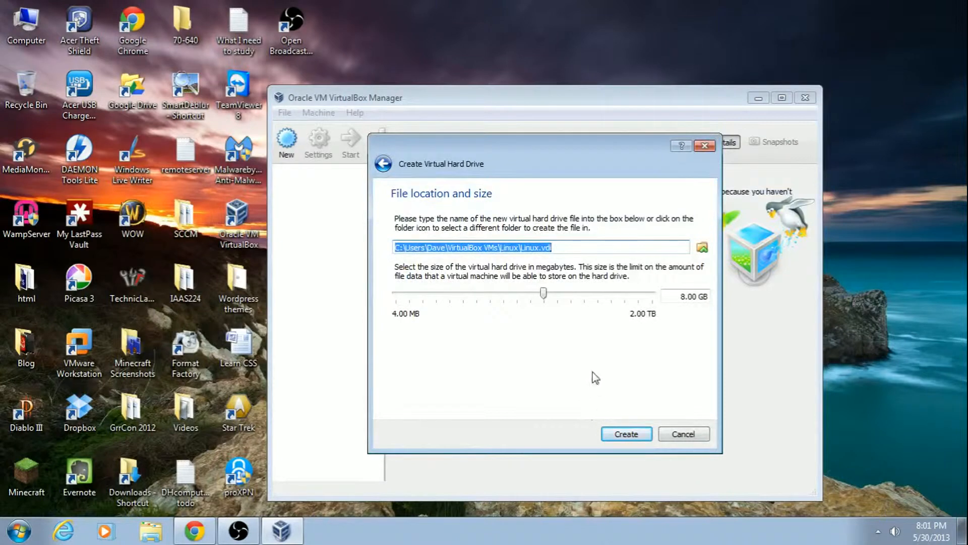
click(630, 435)
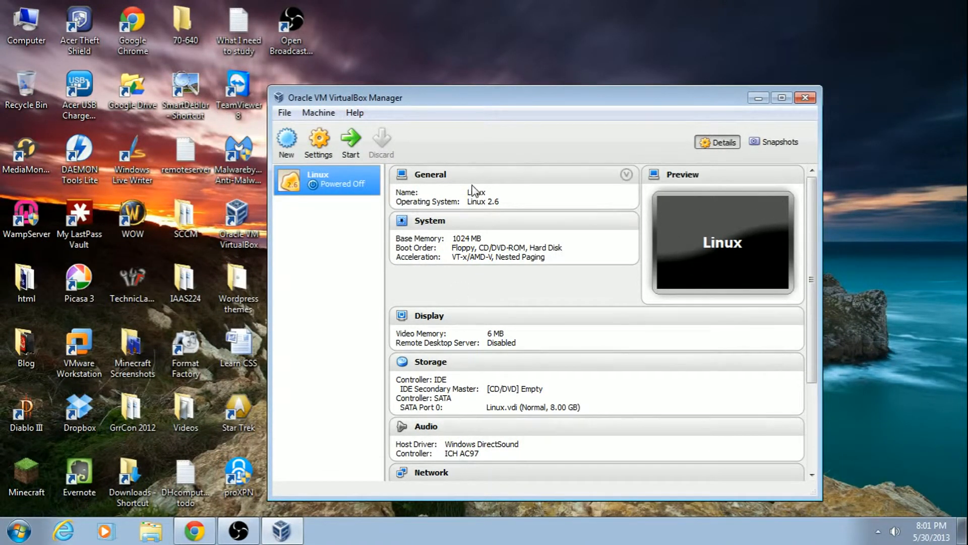
Review the Linux machine's general, motherboard, processor, acceleration and display settings.
click(323, 151)
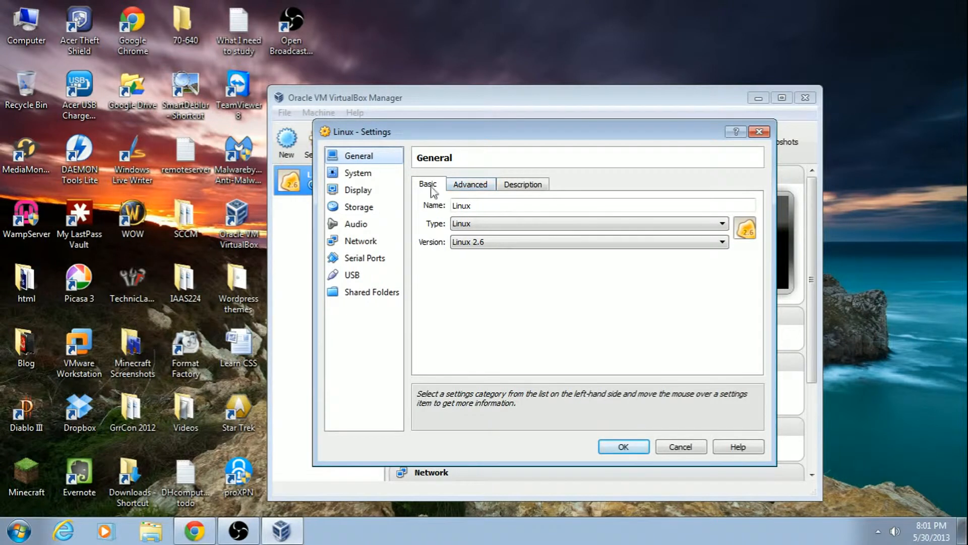
click(383, 176)
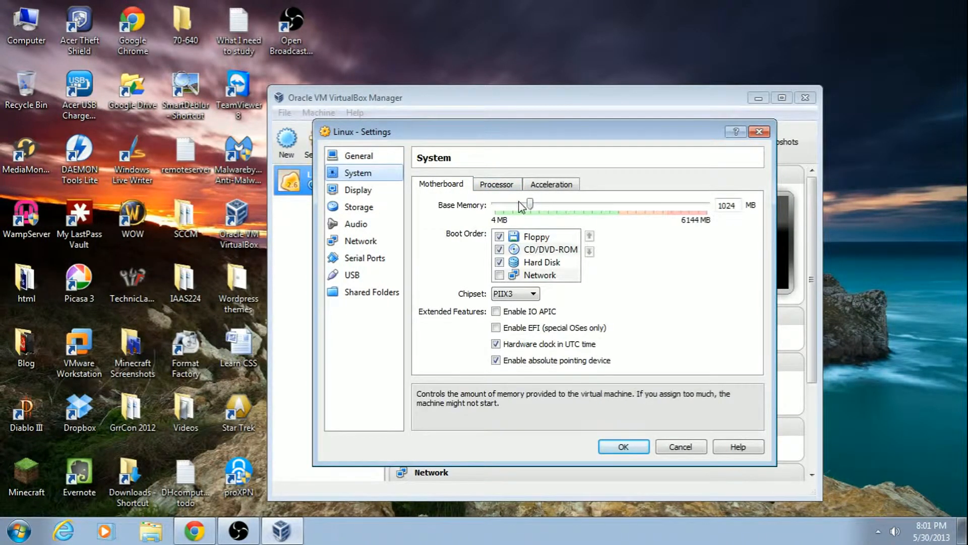
click(496, 184)
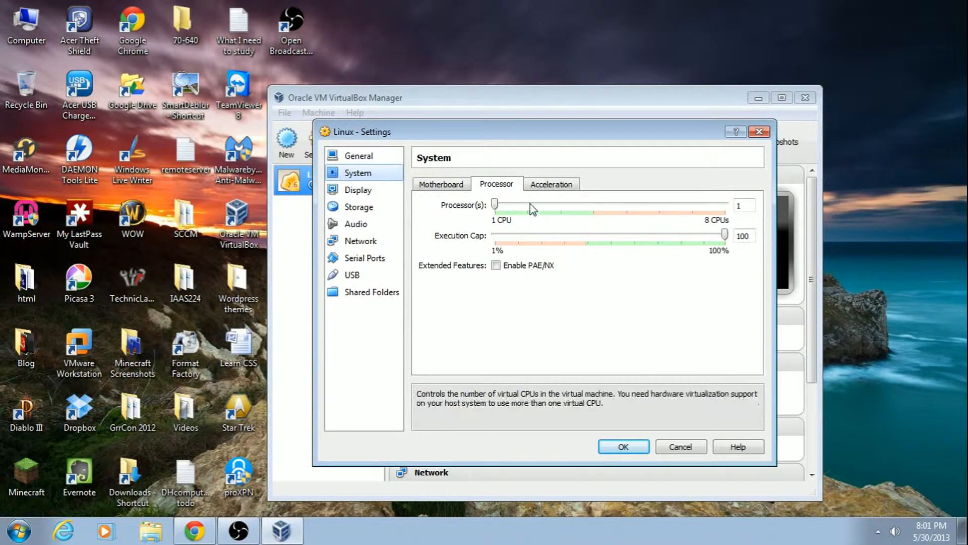
click(550, 184)
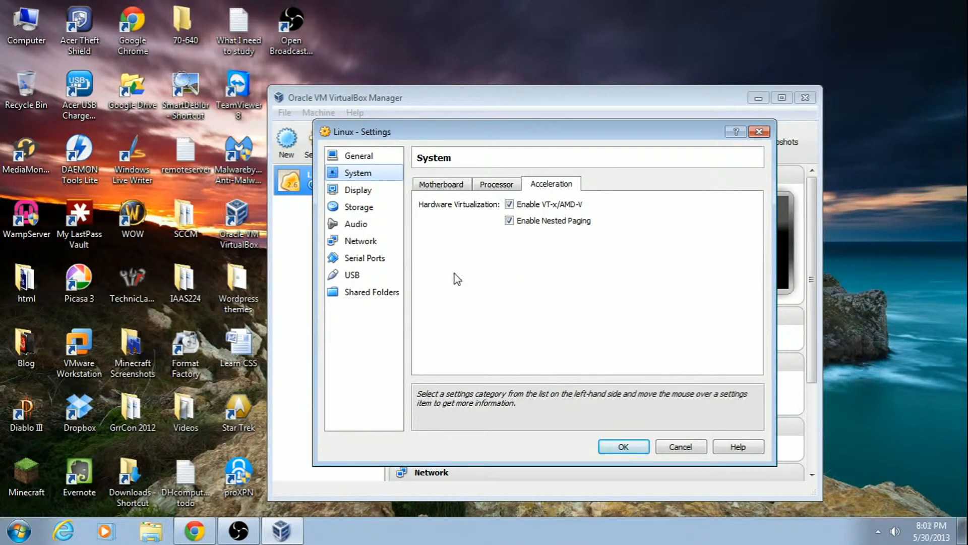
click(365, 195)
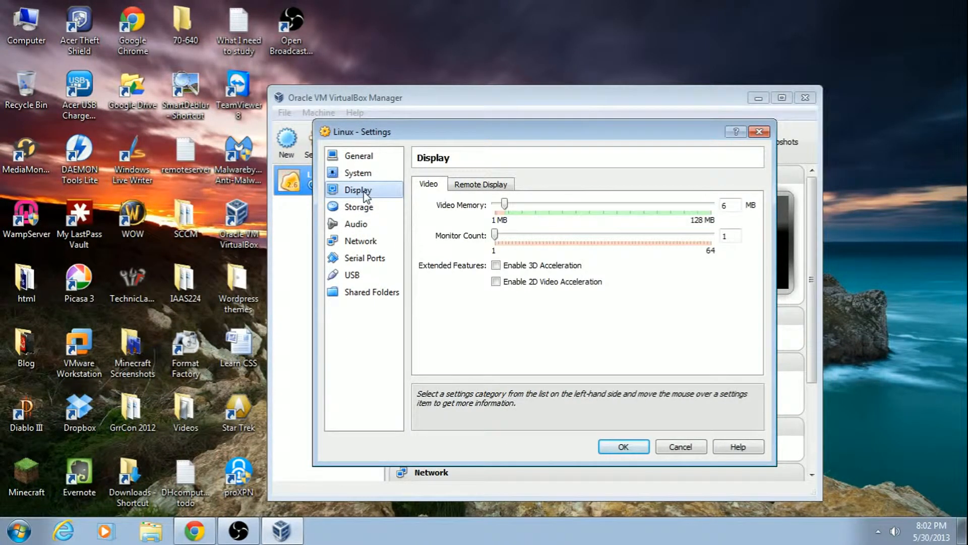
Load the linuxmint-14.1-cinnamon-dvd-64bit ISO from C:\ISO into the empty IDE optical drive and enable Live CD/DVD.
click(369, 209)
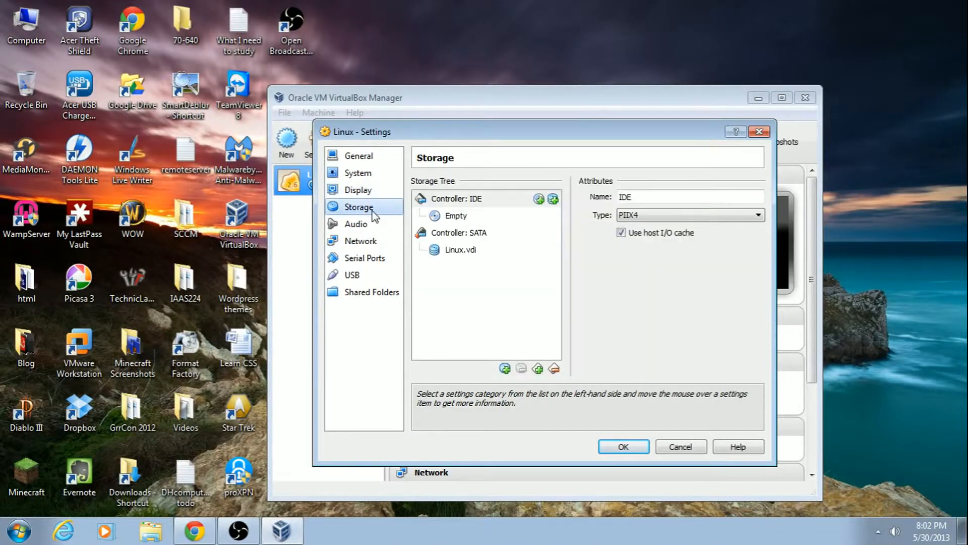
click(456, 216)
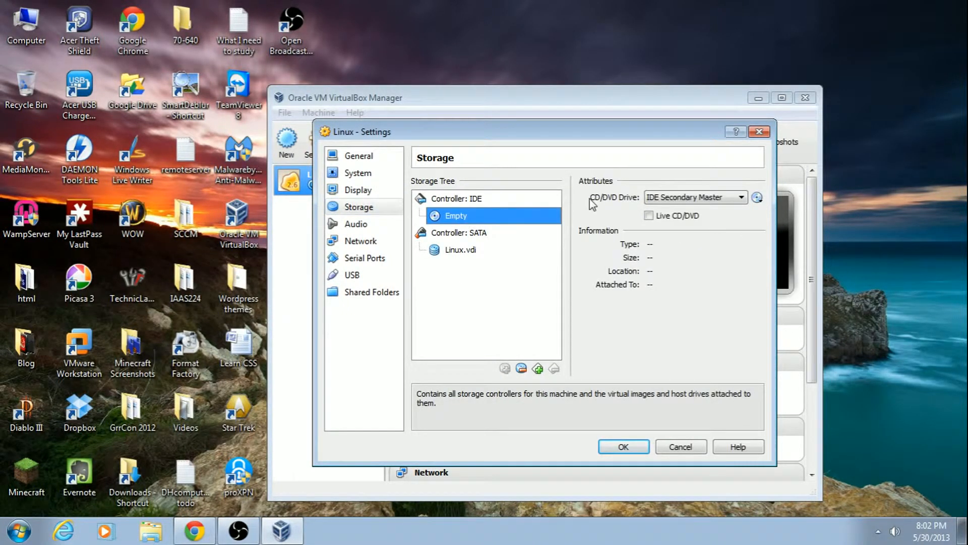
click(757, 198)
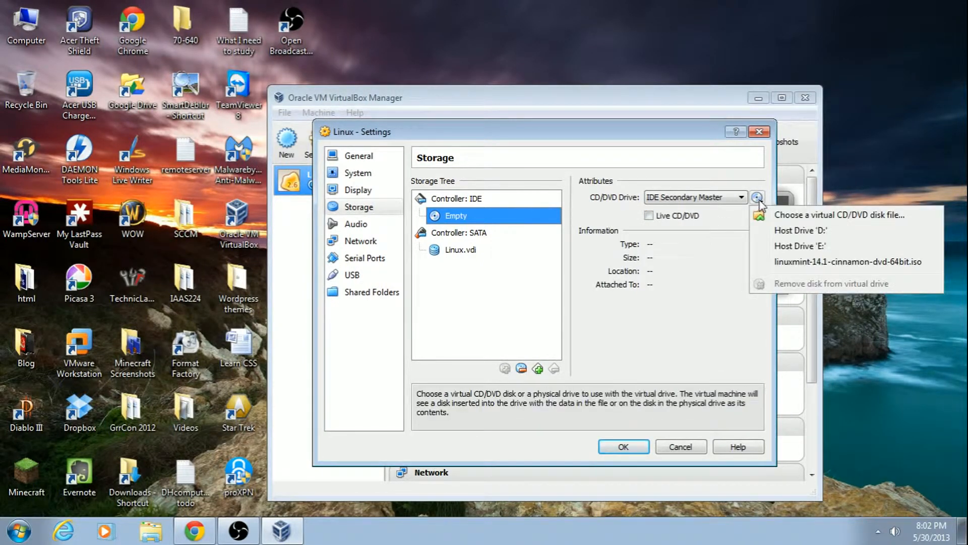
click(780, 217)
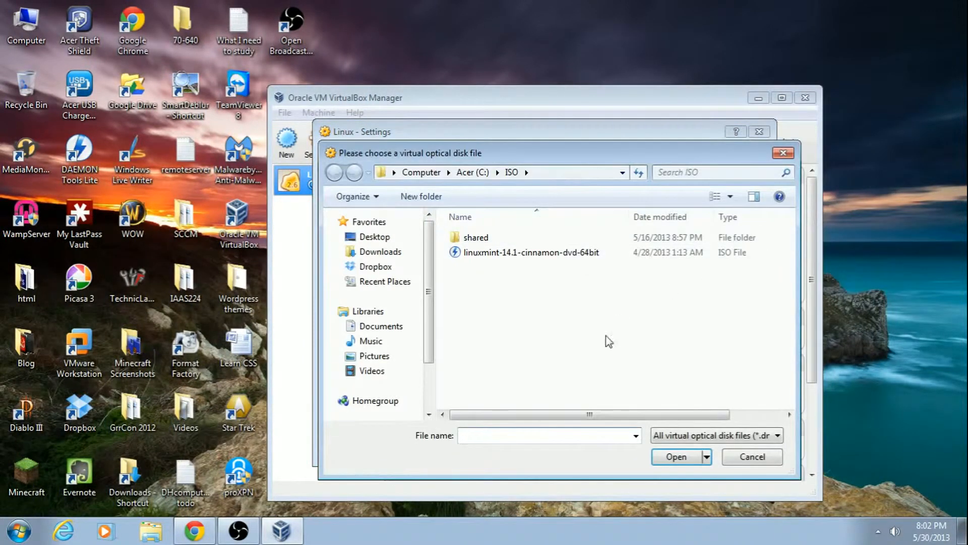
click(519, 257)
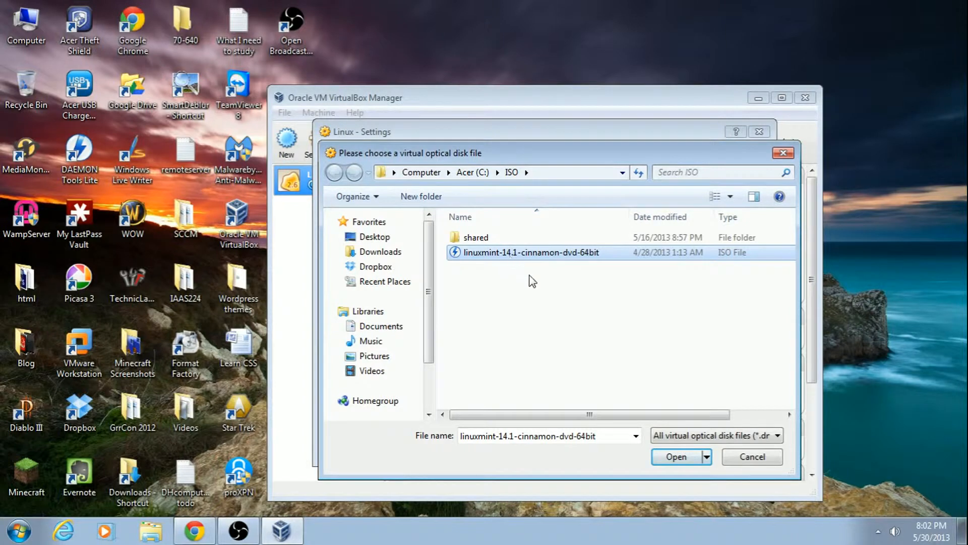
click(676, 456)
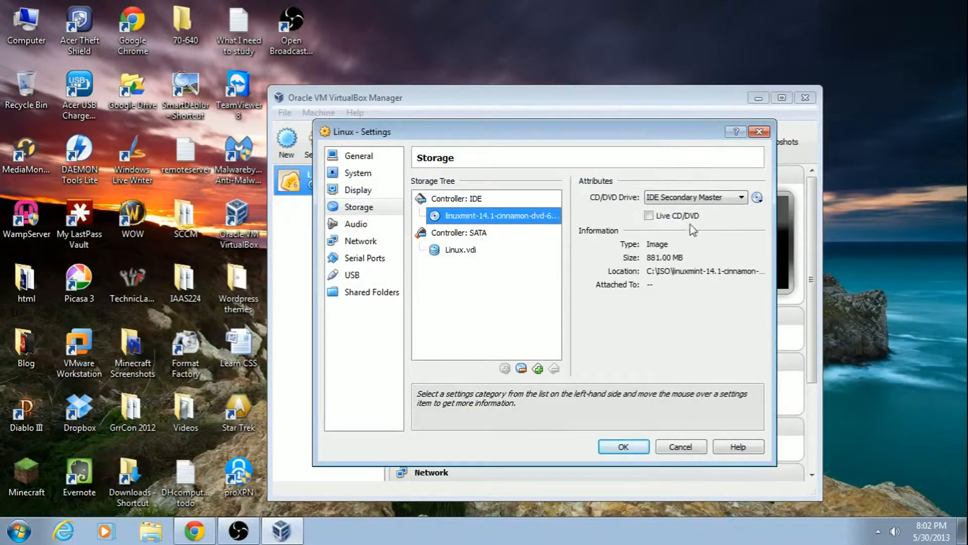
click(649, 215)
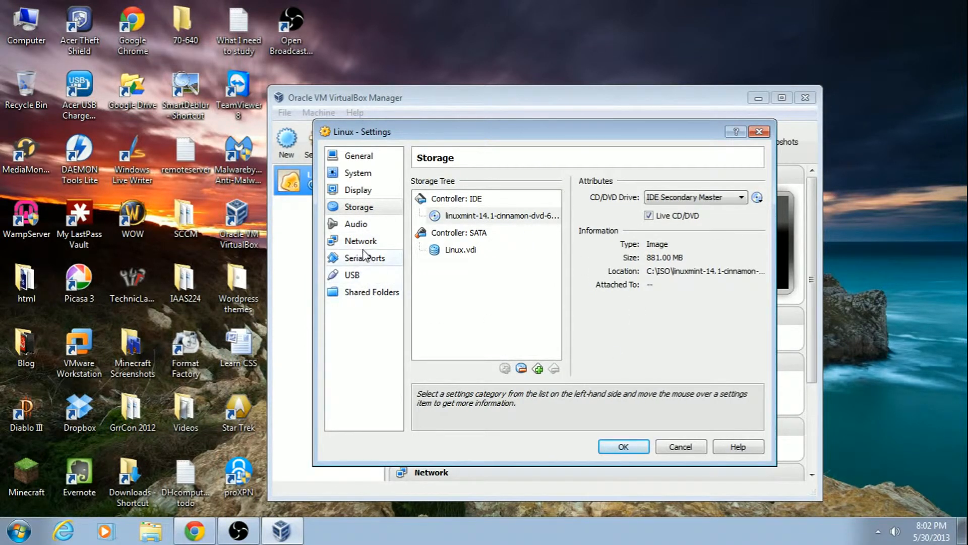
Review the storage controller types that can be added, Adapter 1's network attachment options and the shared folders settings.
click(538, 369)
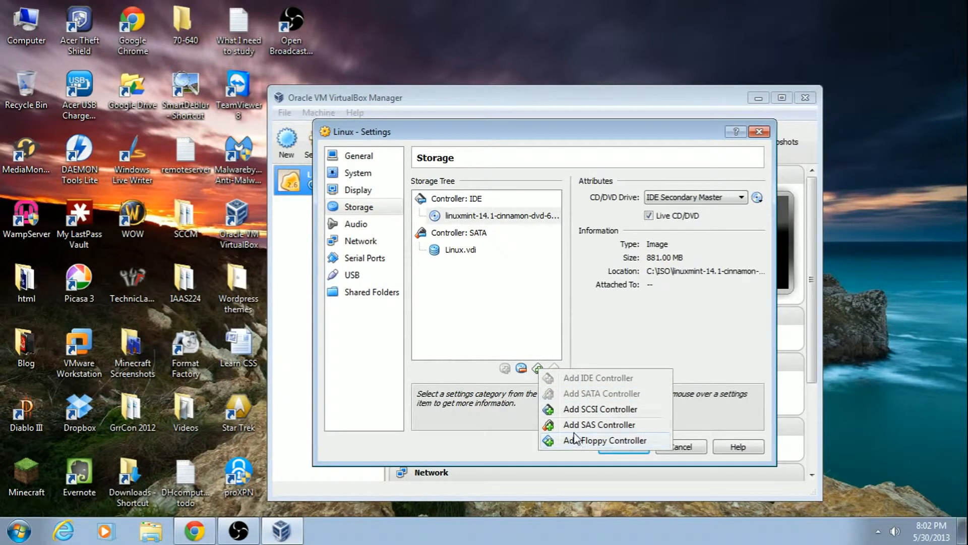
click(565, 333)
click(371, 243)
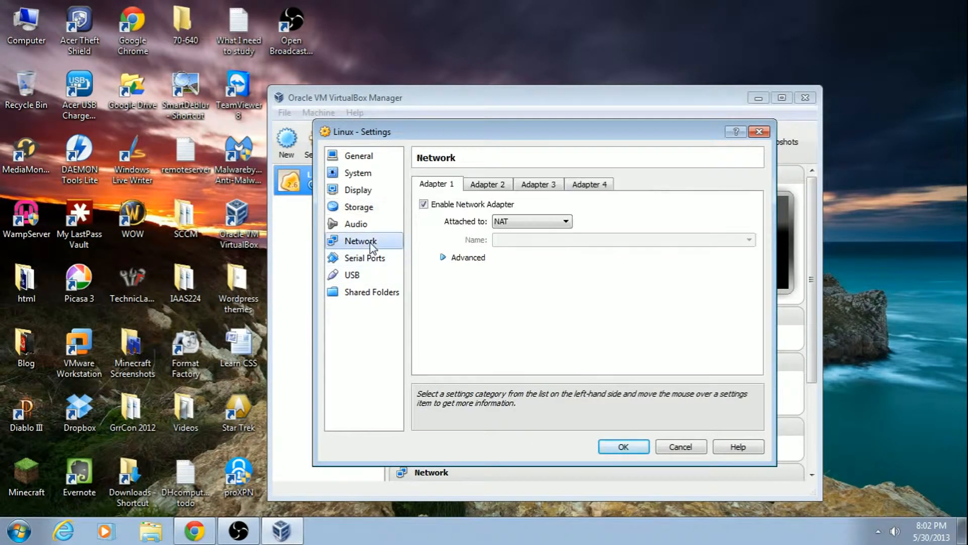
click(520, 220)
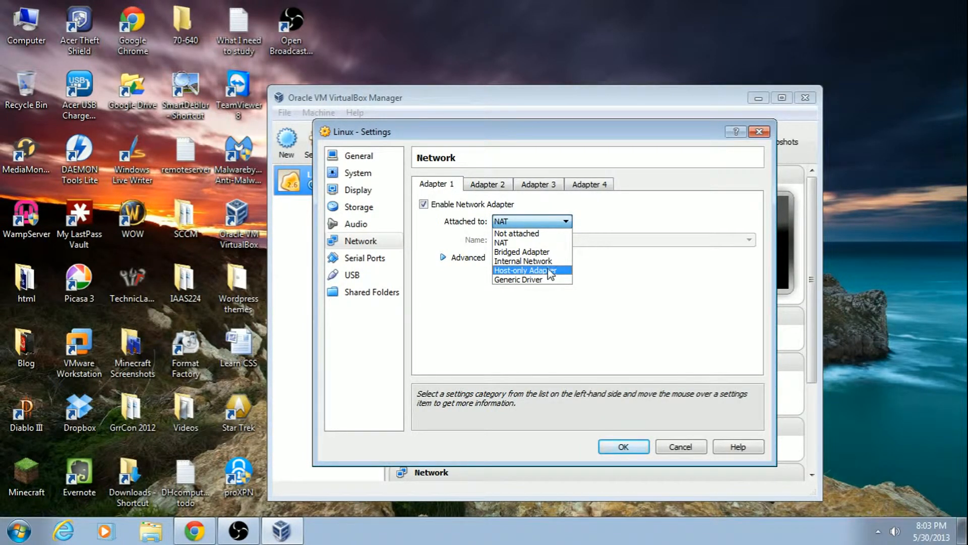
click(554, 244)
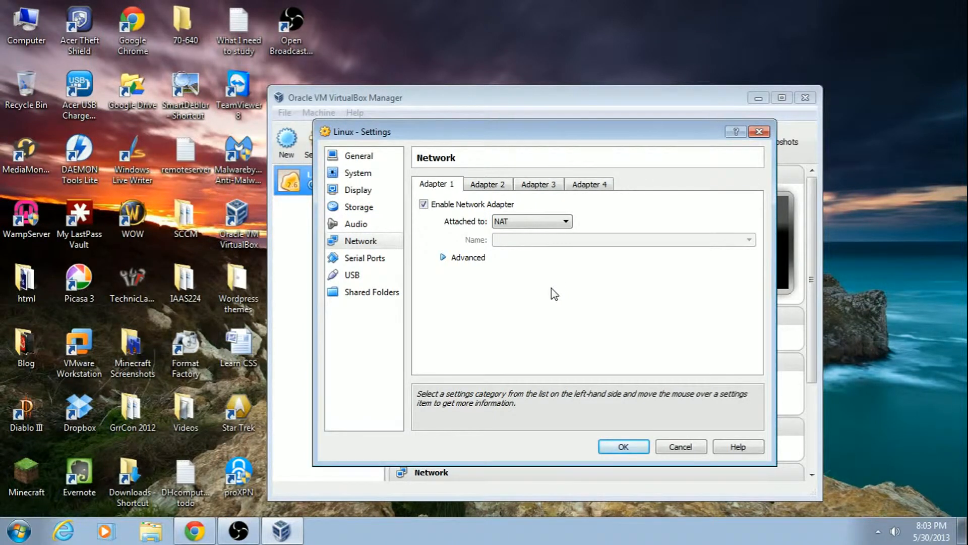
click(353, 293)
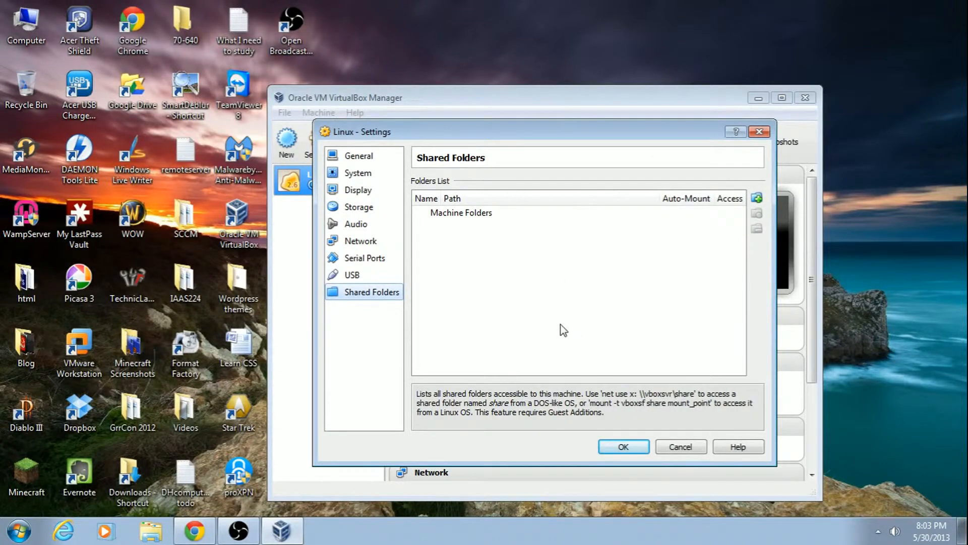
Save the Linux machine's settings and start the virtual machine.
click(624, 446)
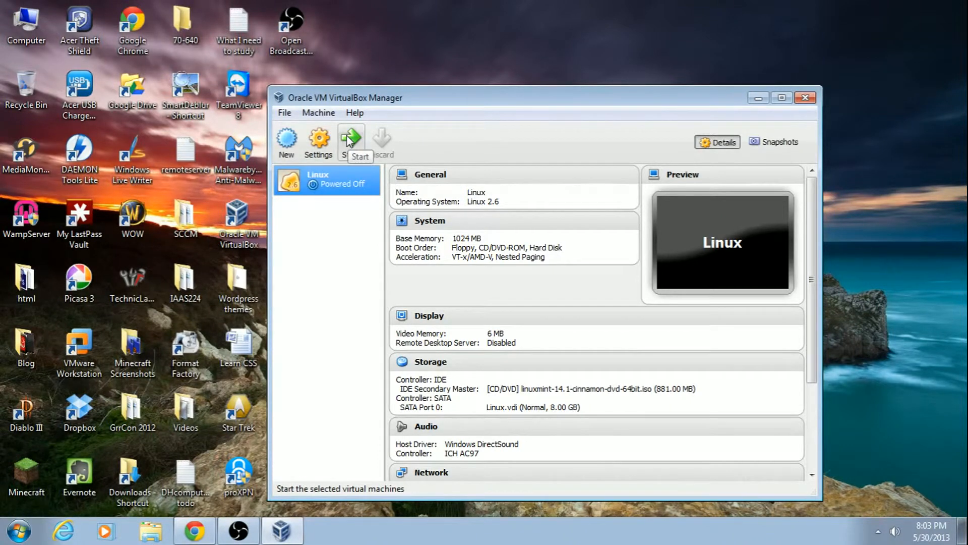
click(348, 141)
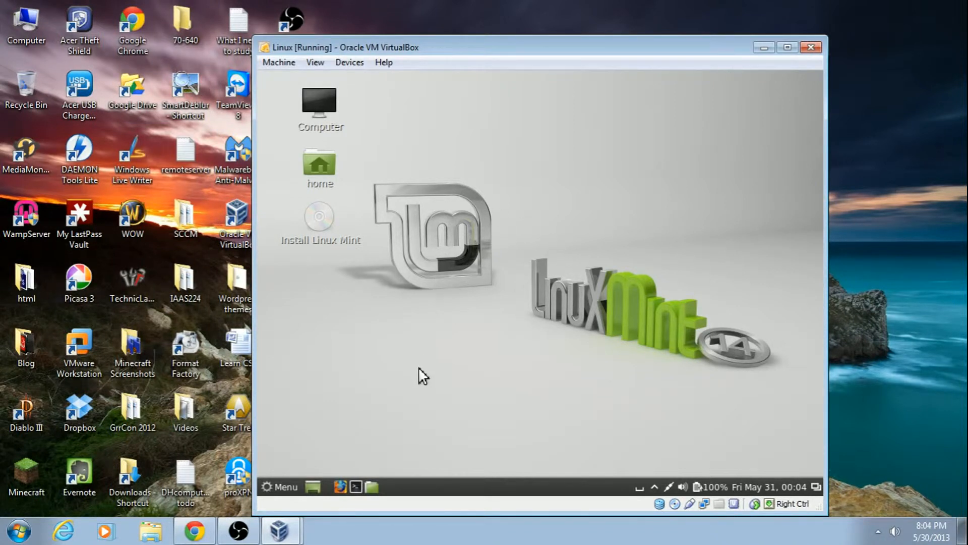
Try out a movable Terminal window on the Linux Mint desktop and close it.
click(357, 487)
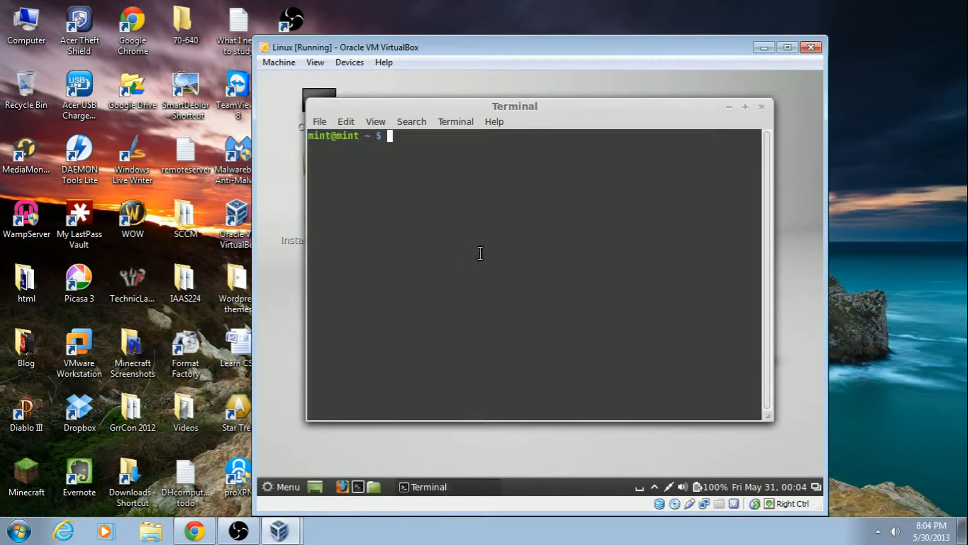
drag(558, 107, 607, 109)
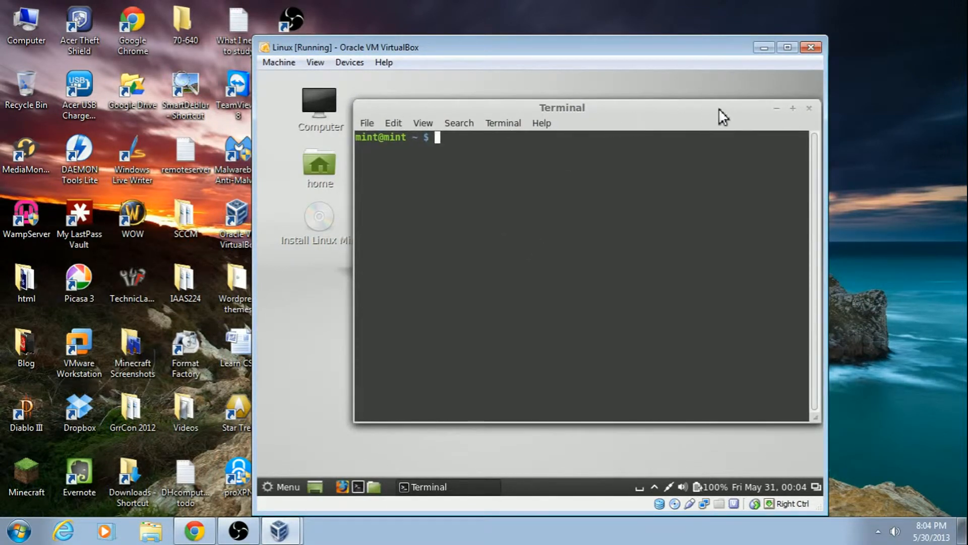
click(809, 108)
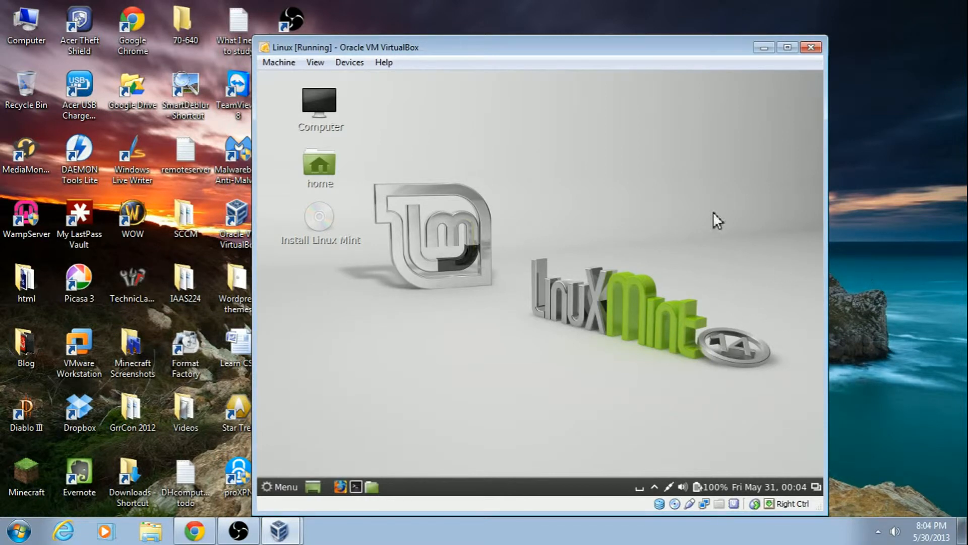
Move the running Linux machine's window aside to view the VirtualBox Manager behind it, and bring it back over the manager.
drag(619, 48, 773, 52)
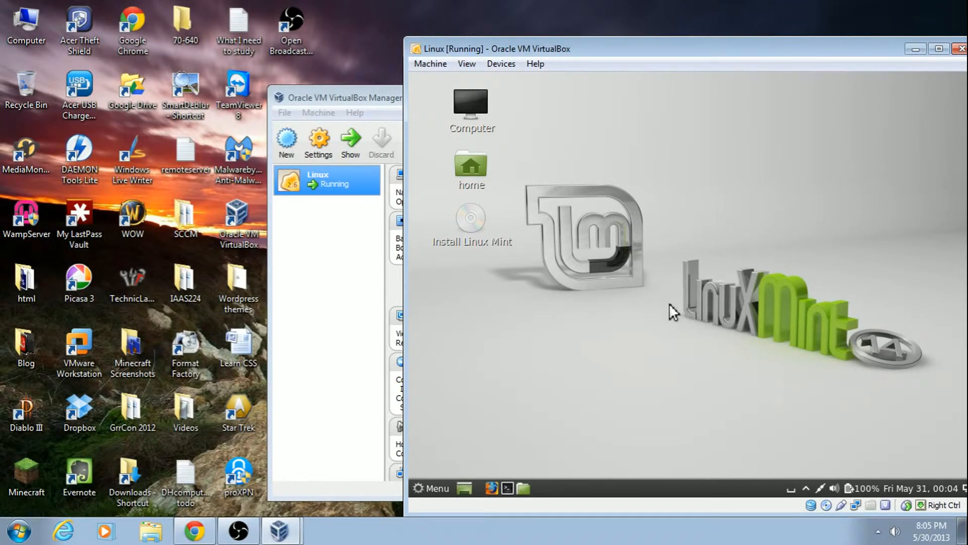
drag(670, 52, 566, 39)
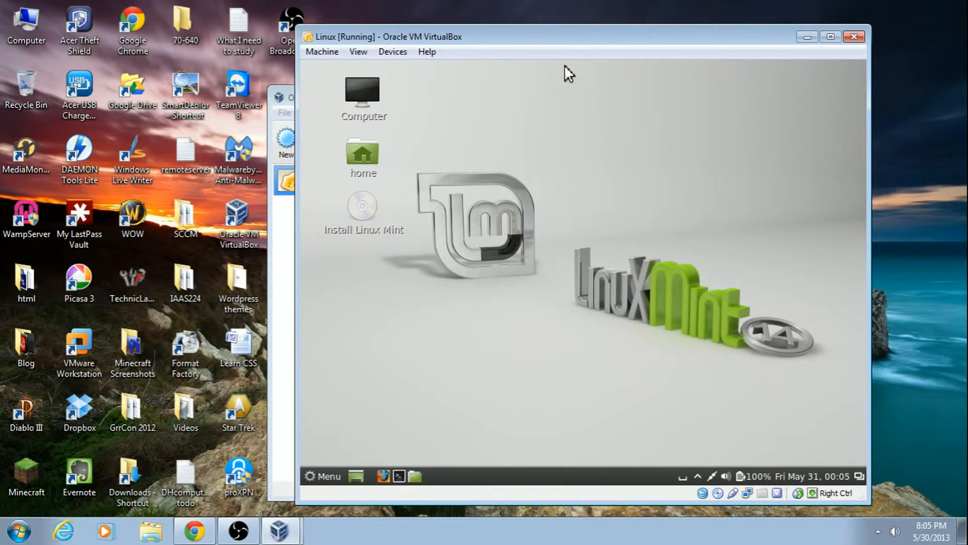